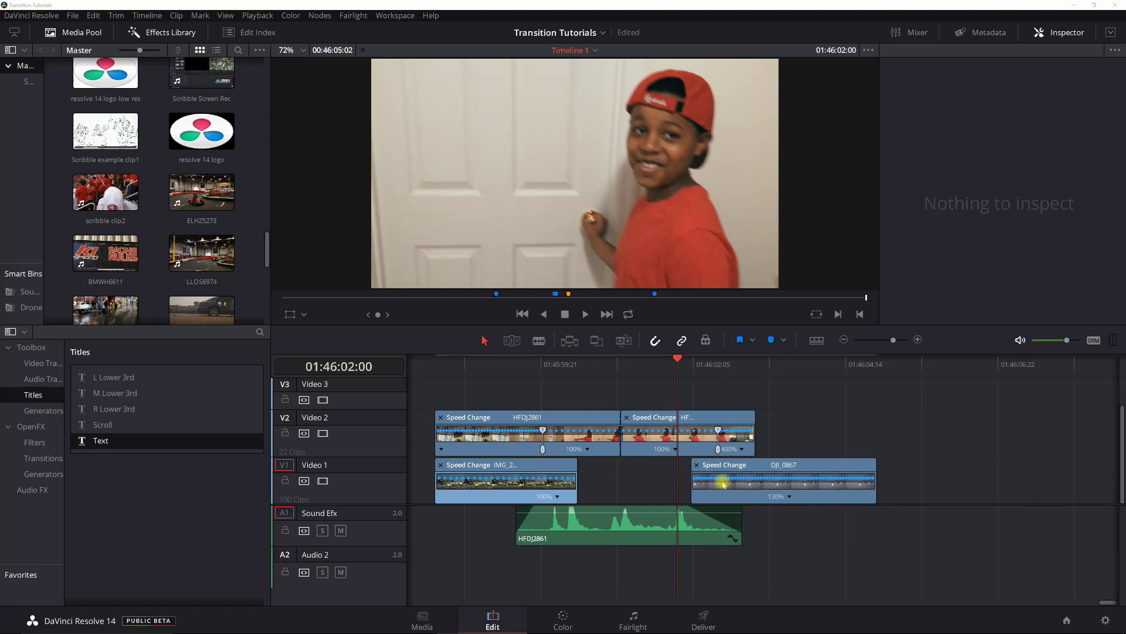
Preview the stadium and city skyline clips, then return to the boy opening the door
{"action": "left_click", "coordinate": [451, 362]}
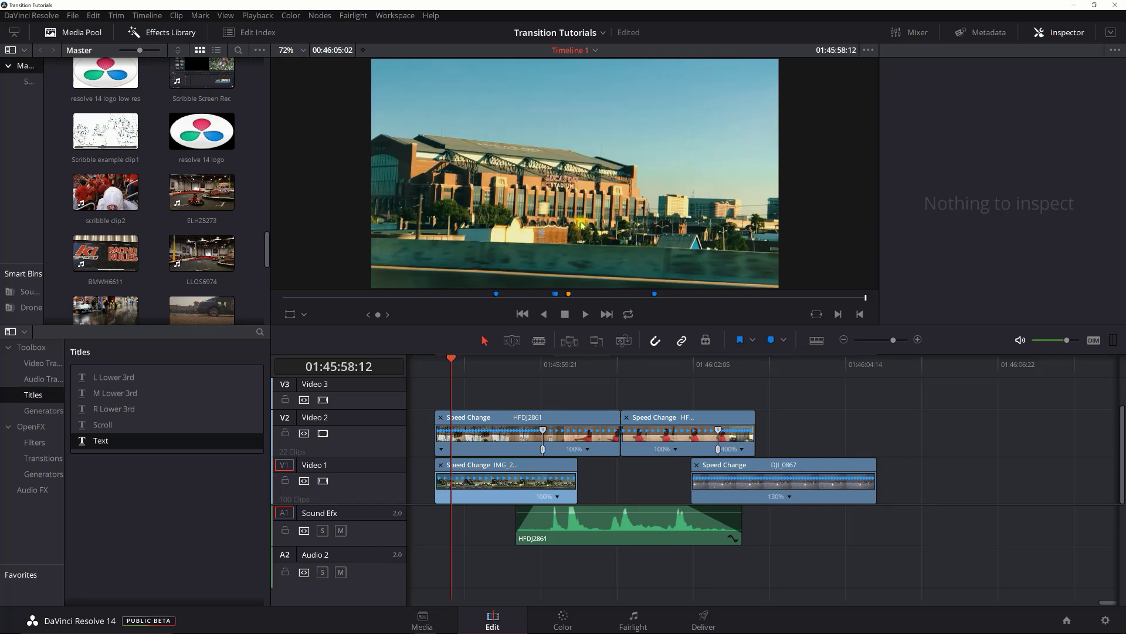
{"action": "left_click", "coordinate": [816, 365]}
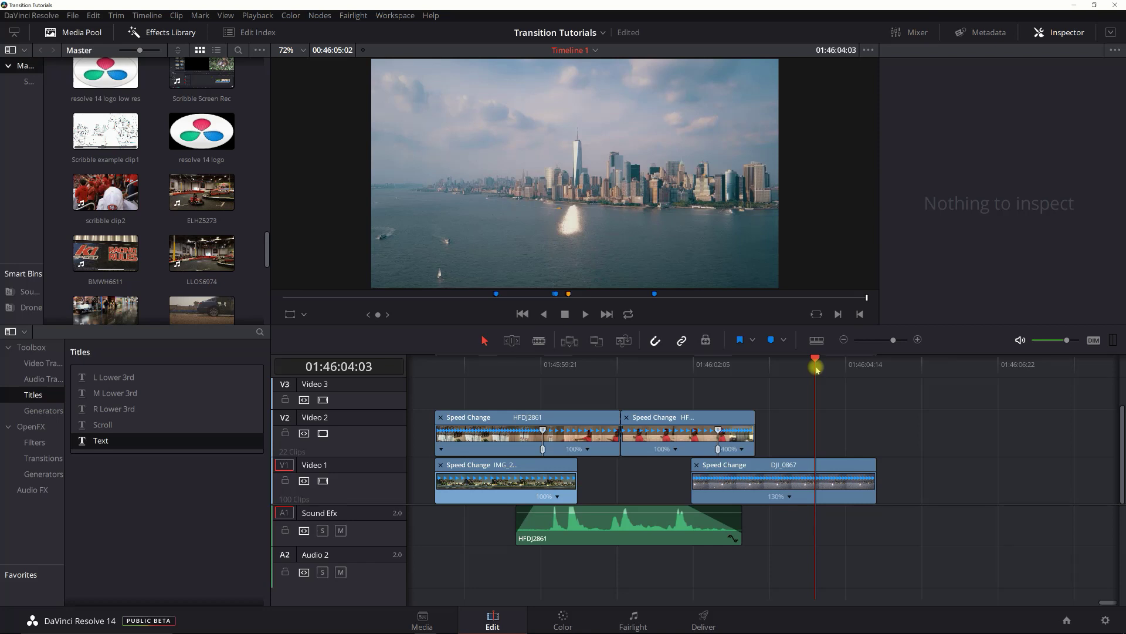
{"action": "left_click", "coordinate": [691, 365]}
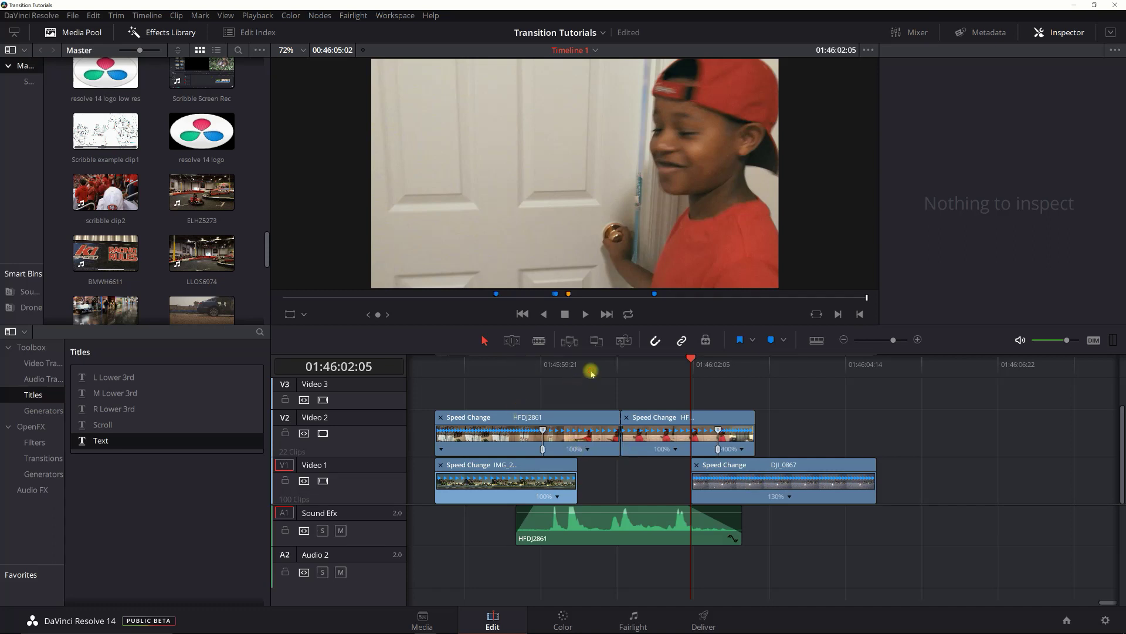
Move to 01:46:01:07 and load the second HFDJ2861 door clip into the Inspector
{"action": "left_click", "coordinate": [592, 365]}
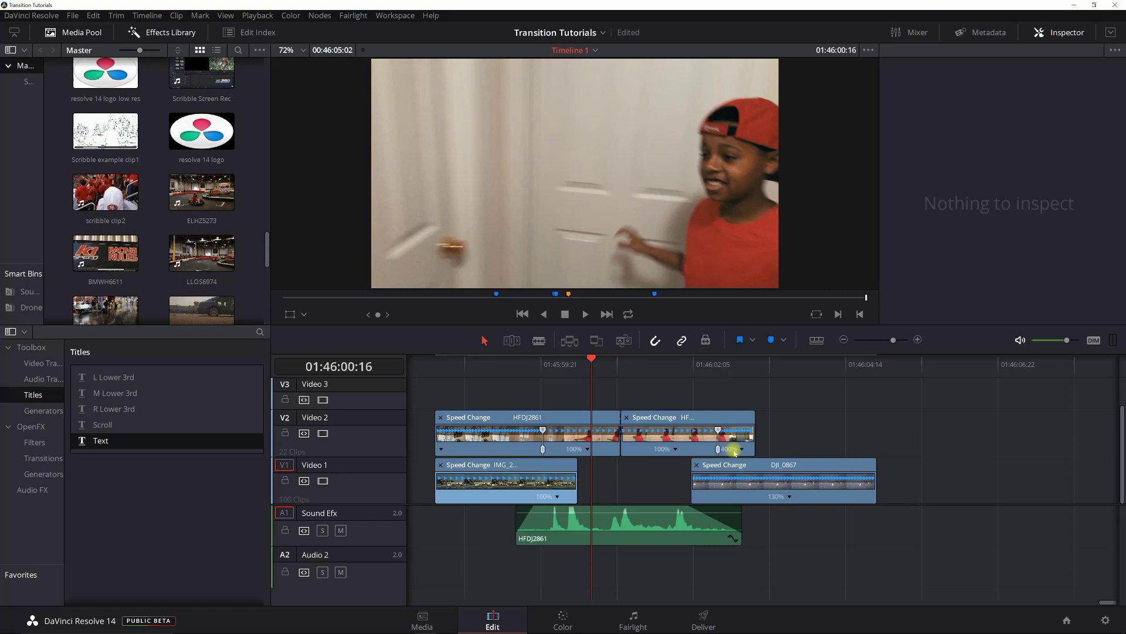
{"action": "mouse_move", "coordinate": [652, 524]}
{"action": "left_click", "coordinate": [631, 361]}
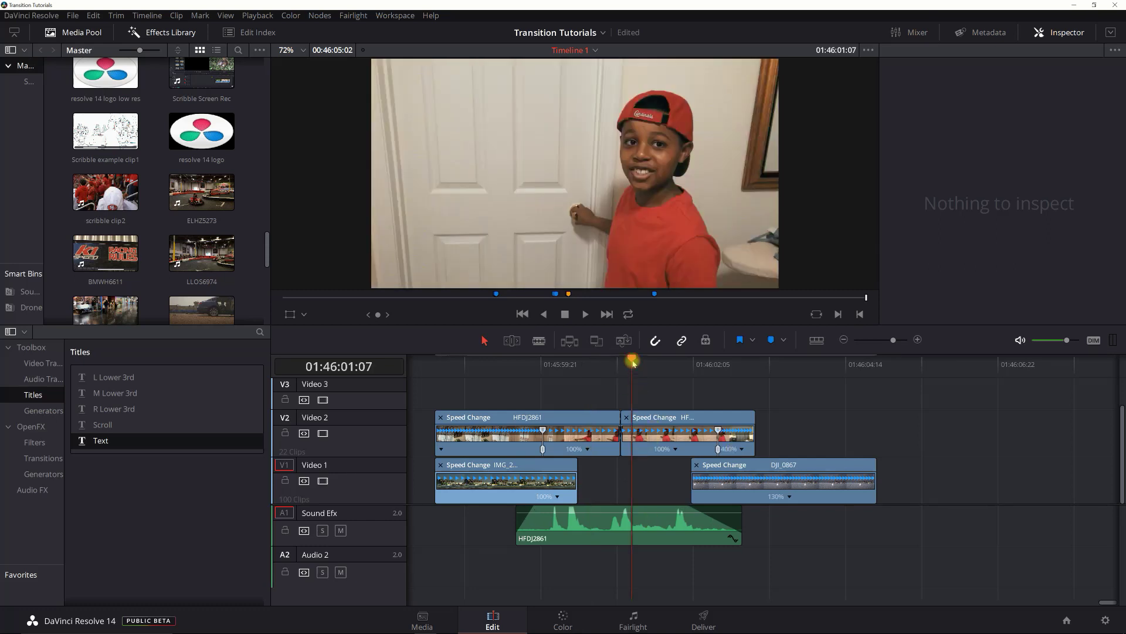
{"action": "left_click", "coordinate": [669, 411]}
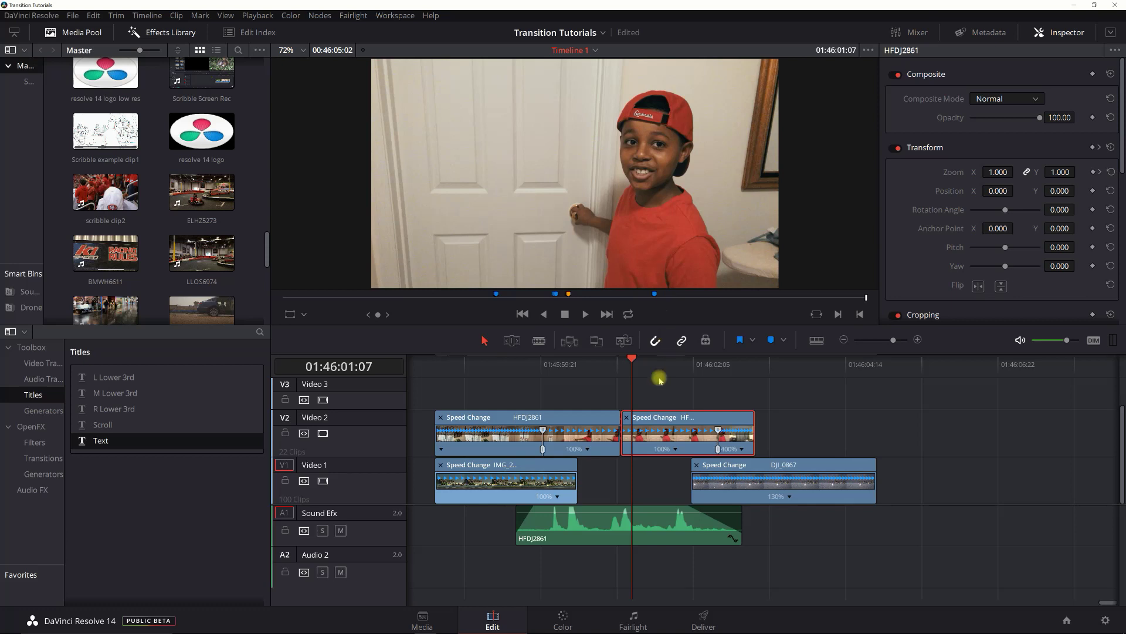
Play through the door clip's zoom and land on the 1.430 keyframe at 01:46:02:05
{"action": "left_click_drag", "start_coordinate": [659, 370], "coordinate": [669, 371]}
{"action": "left_click", "coordinate": [692, 370]}
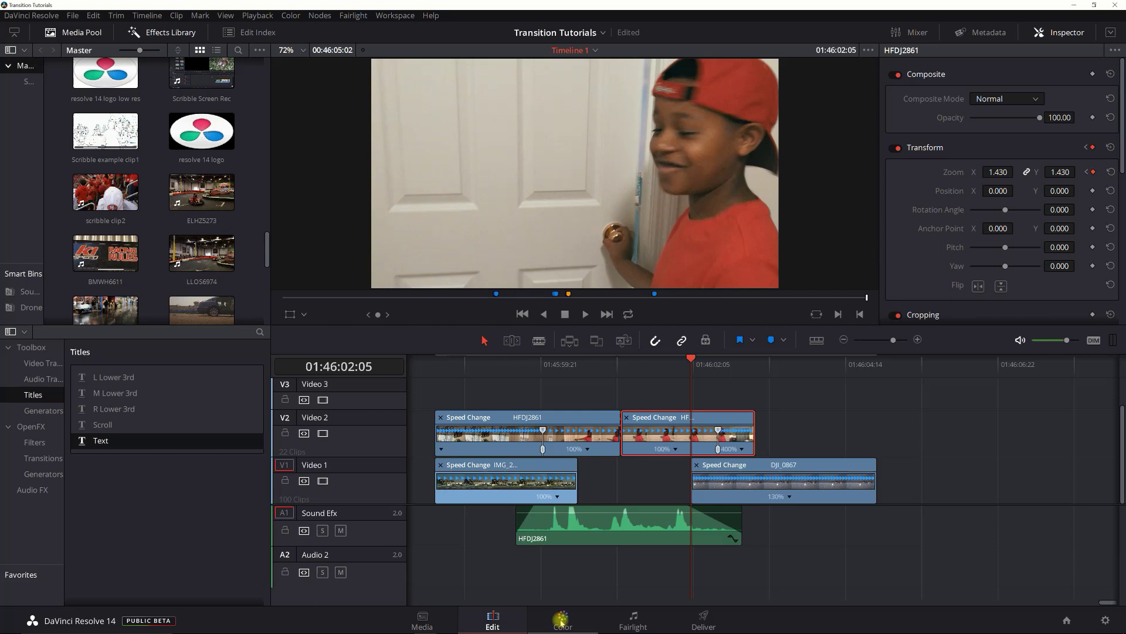
On the Color page, check the reshaped curve mask later on, then return to frame 00:00:07:20
{"action": "left_click", "coordinate": [561, 619]}
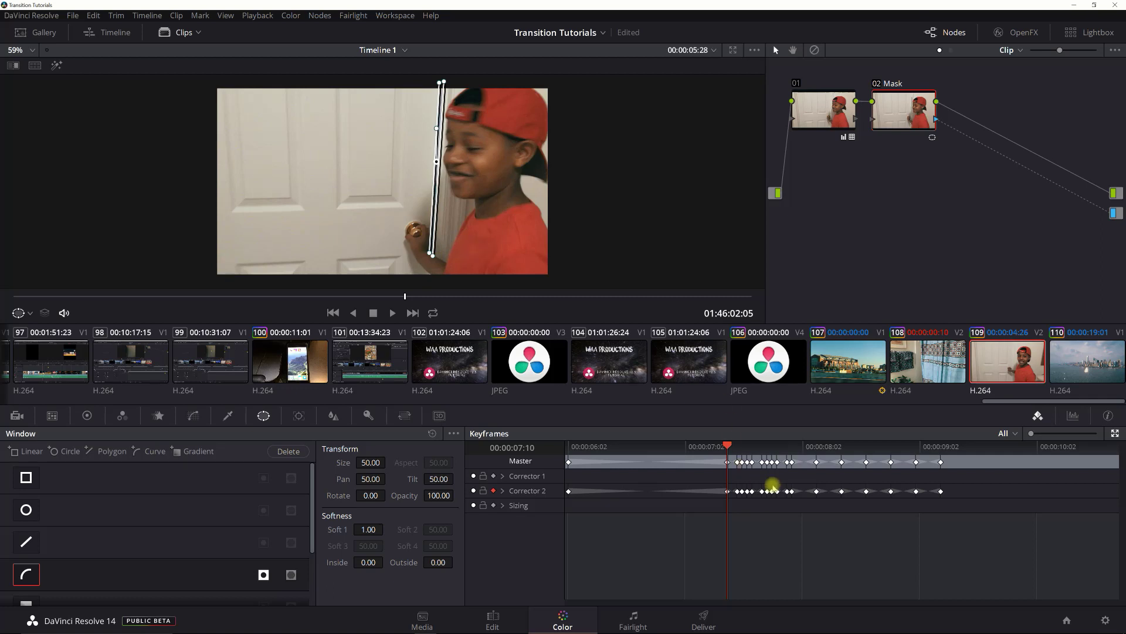
{"action": "left_click", "coordinate": [782, 452]}
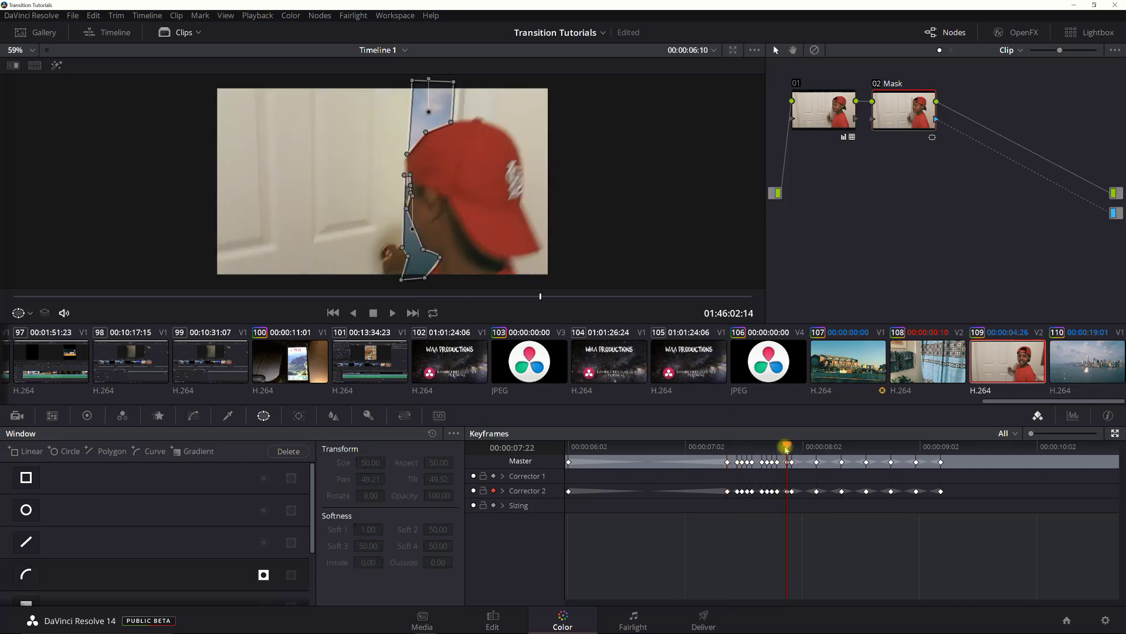
{"action": "left_click", "coordinate": [777, 449]}
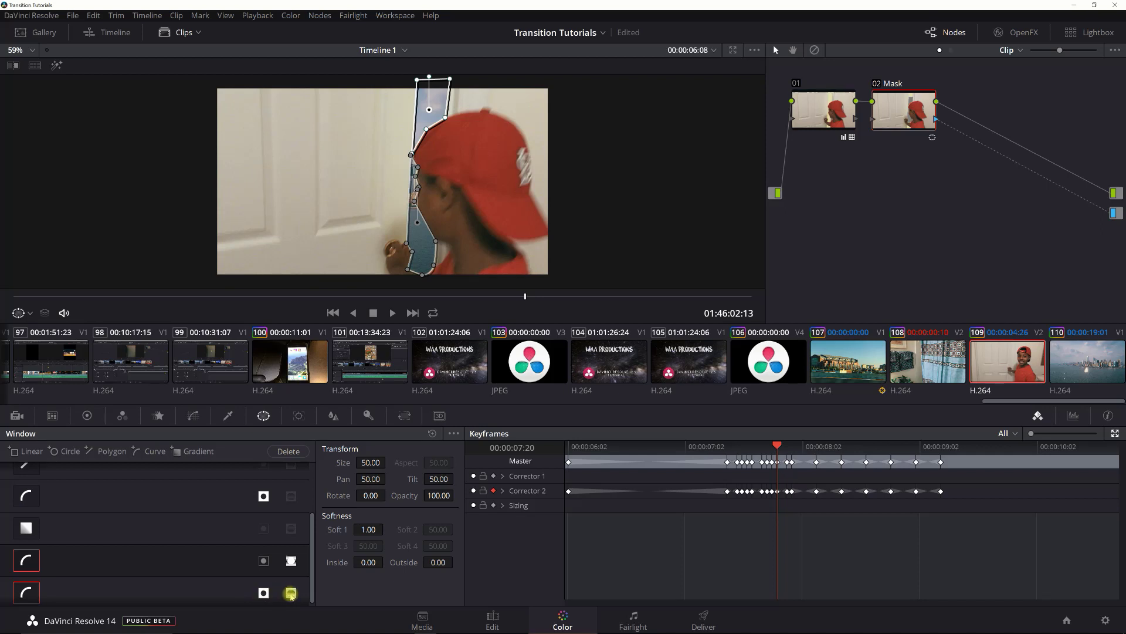
{"action": "left_click", "coordinate": [291, 593]}
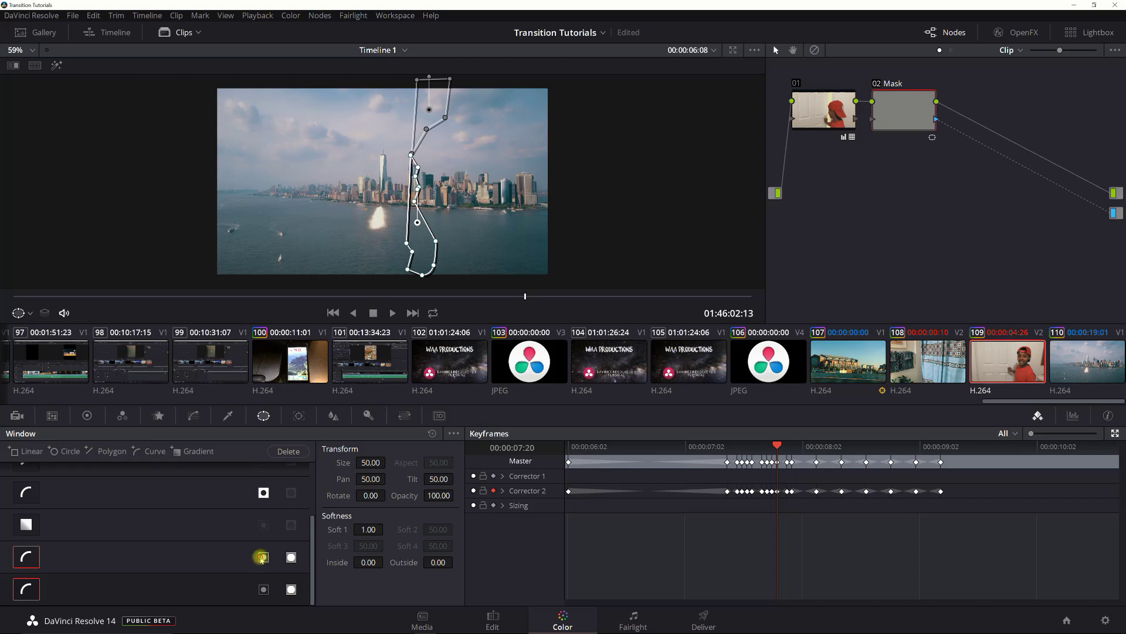
{"action": "left_click", "coordinate": [264, 557]}
{"action": "left_click", "coordinate": [267, 586]}
{"action": "left_click", "coordinate": [291, 557]}
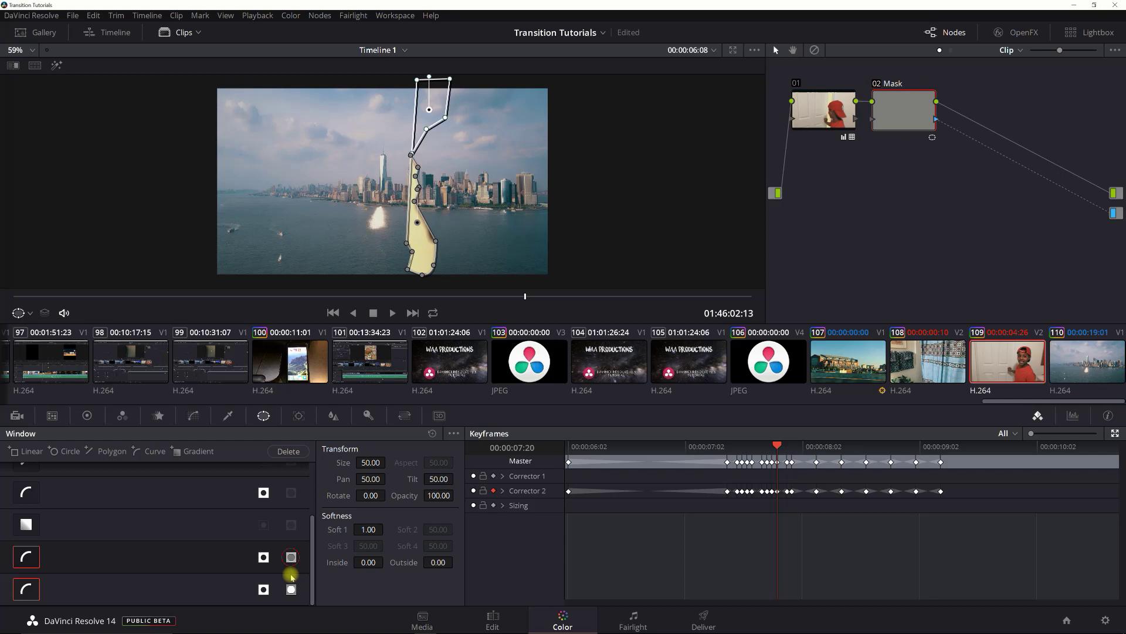
{"action": "left_click", "coordinate": [291, 589]}
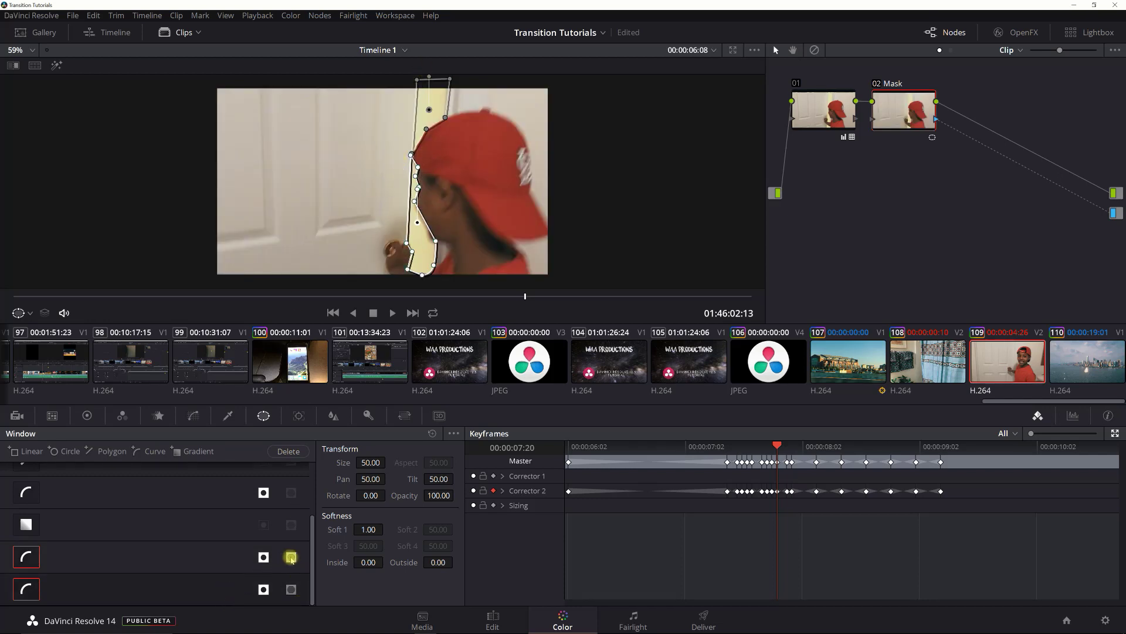
{"action": "left_click", "coordinate": [291, 557]}
{"action": "left_click", "coordinate": [264, 557]}
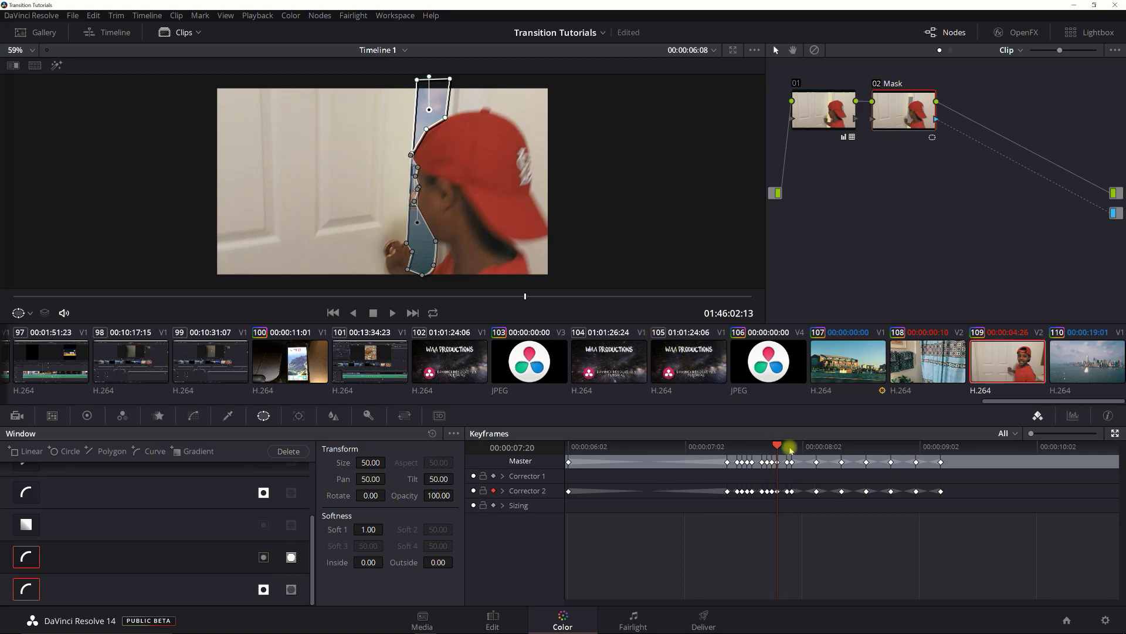
Step the curve mask forward as it widens, reaching 00:00:09:05 where the skyline fills the frame
{"action": "left_click_drag", "start_coordinate": [779, 447], "coordinate": [801, 451]}
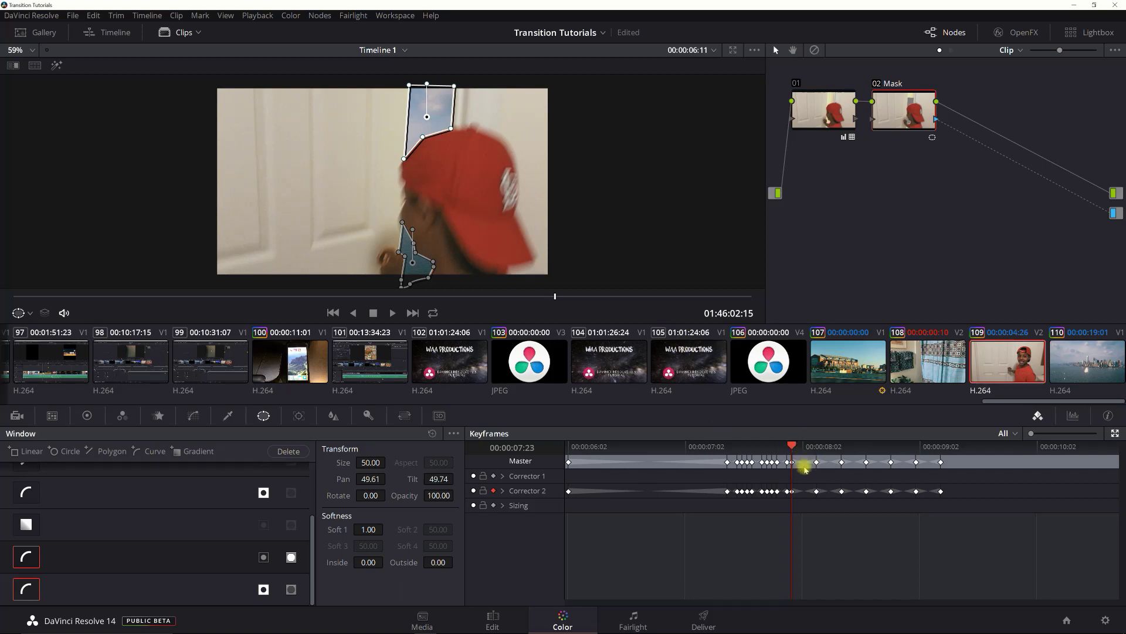
{"action": "key", "text": "Right"}
{"action": "key", "text": "Right"}
{"action": "key", "text": "Right"}
{"action": "key", "text": "Right"}
{"action": "key", "text": "Right"}
{"action": "key", "text": "Right"}
{"action": "key", "text": "Right"}
{"action": "key", "text": "Right"}
{"action": "key", "text": "Right"}
{"action": "key", "text": "Right"}
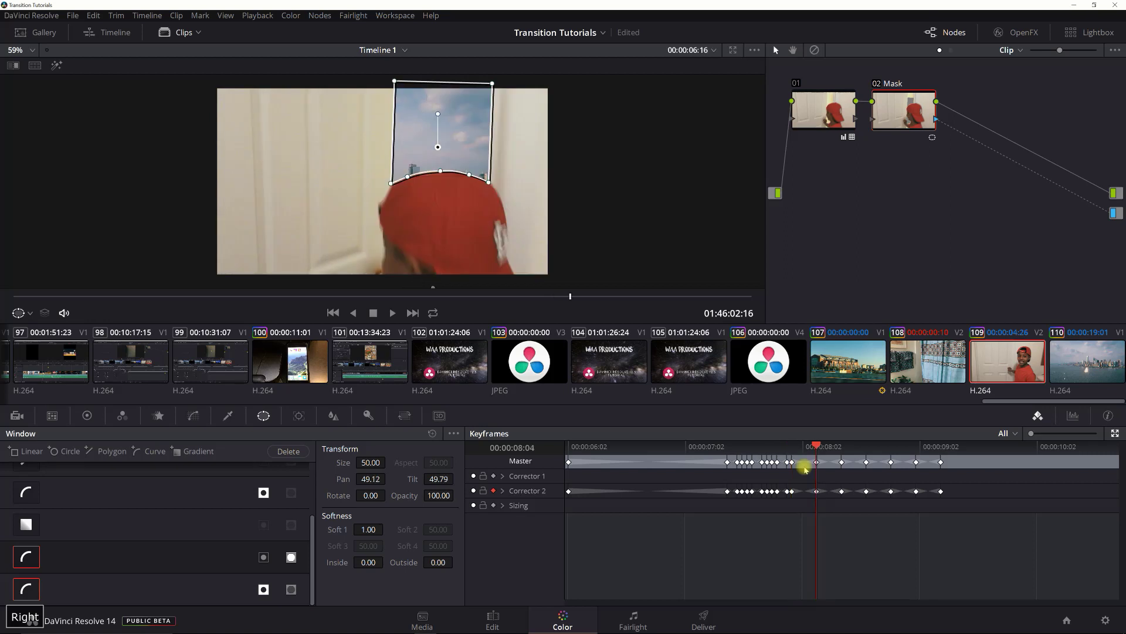
{"action": "key", "text": "Right"}
{"action": "key", "text": "Right"}
{"action": "key", "text": "Right"}
{"action": "key", "text": "Right"}
{"action": "key", "text": "Right"}
{"action": "key", "text": "Right"}
{"action": "key", "text": "Right"}
{"action": "key", "text": "Right"}
{"action": "key", "text": "Right"}
{"action": "key", "text": "Right"}
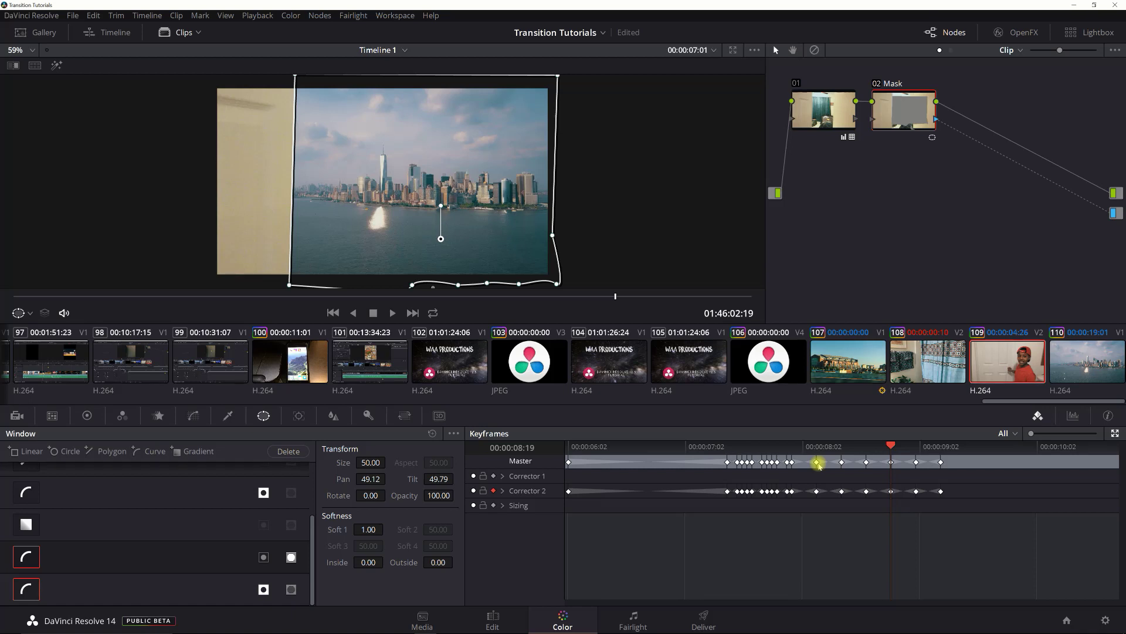
{"action": "left_click", "coordinate": [942, 446]}
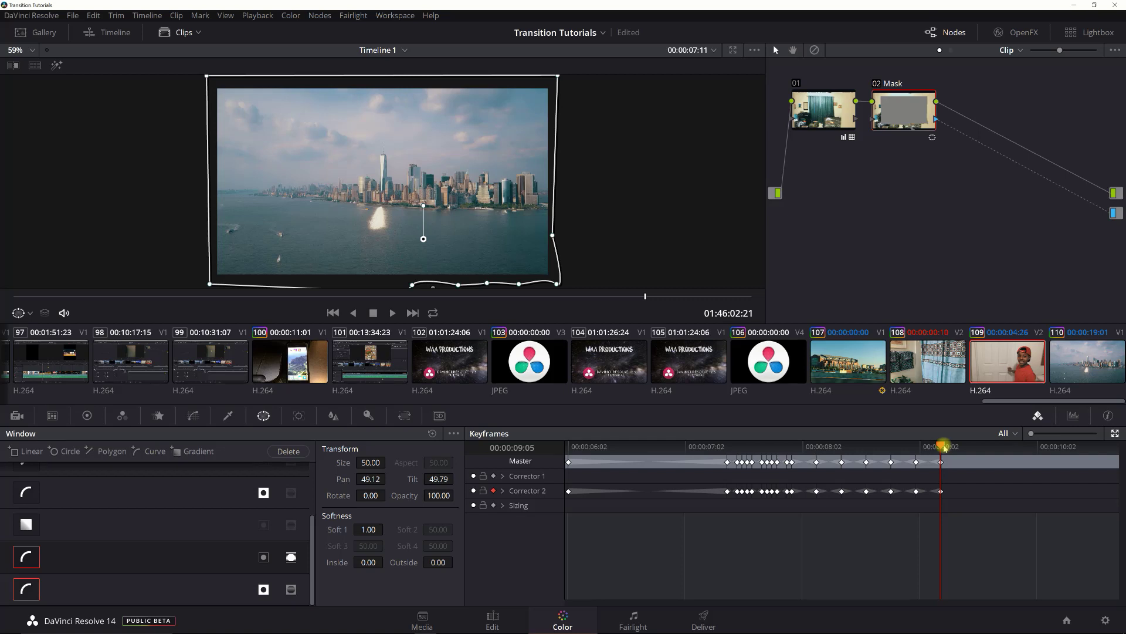